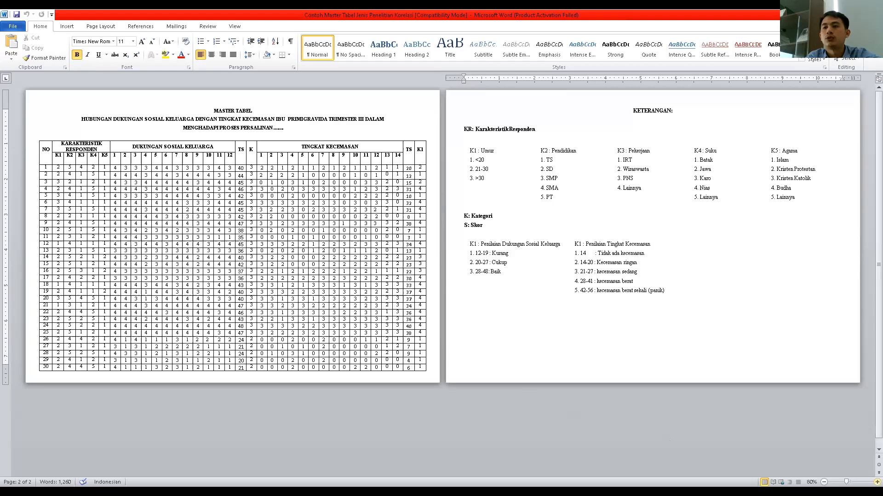
# - Examine the master table's Dukungan Sosial Keluarga and Tingkat Kecemasan sections and their TS total columns
pyautogui.keyDown('ctrl'); pyautogui.scroll(1, 715, 402); pyautogui.keyUp('ctrl')
pyautogui.scroll(5, 233, 206)
pyautogui.scroll(1, 445, 217)
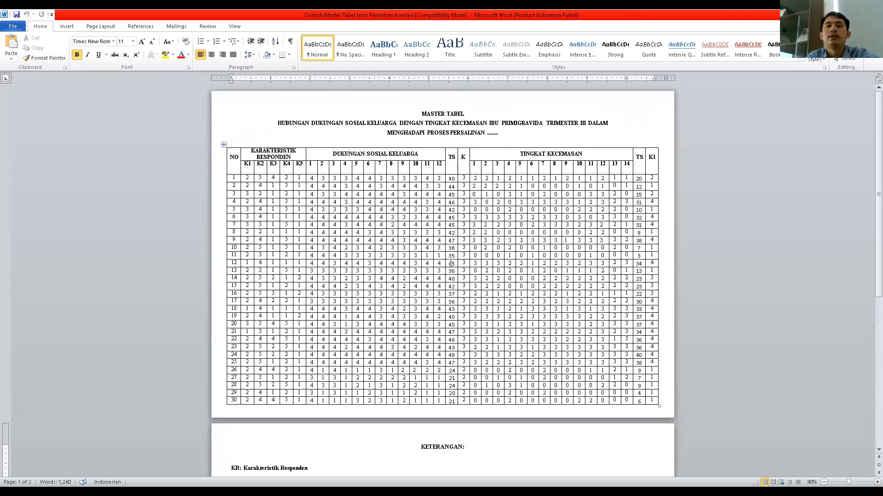
pyautogui.click(877, 481)
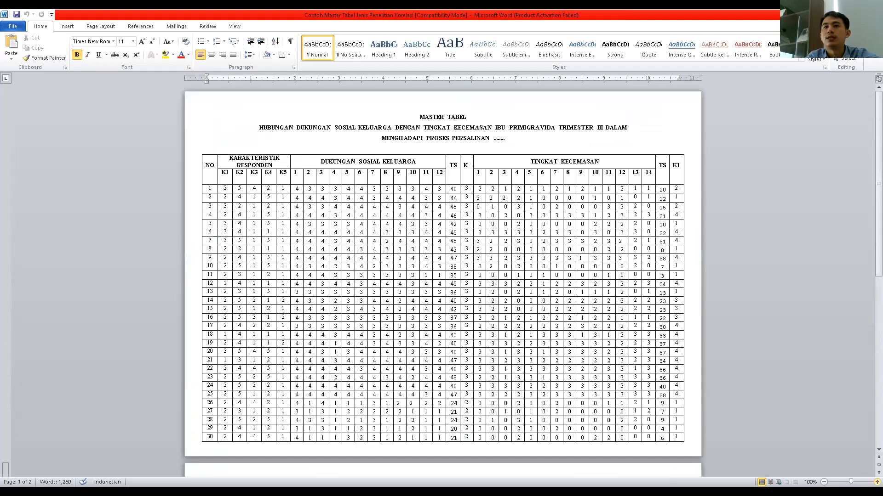
pyautogui.click(877, 482)
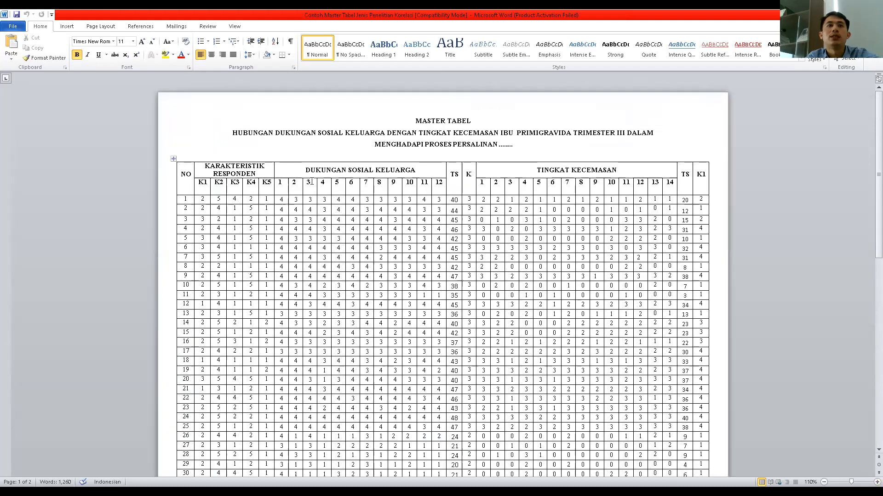
pyautogui.moveTo(304, 170); pyautogui.dragTo(417, 175)
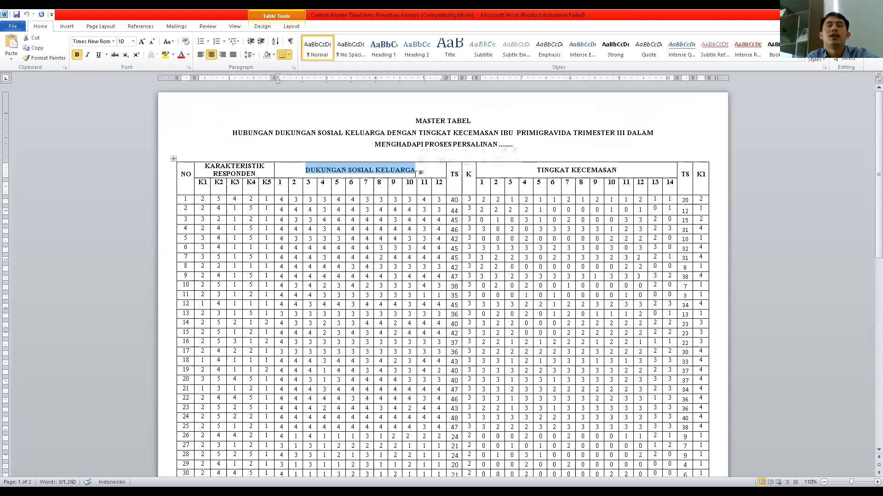
pyautogui.click(439, 184)
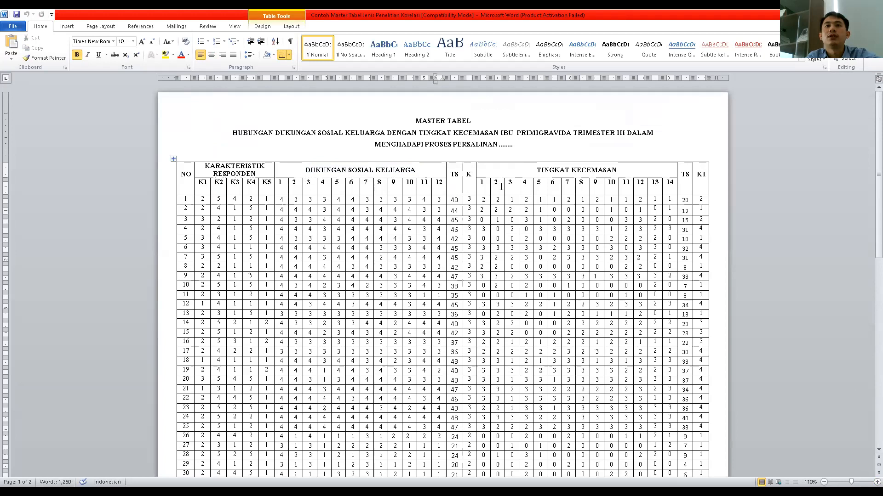
pyautogui.moveTo(536, 169); pyautogui.dragTo(616, 170)
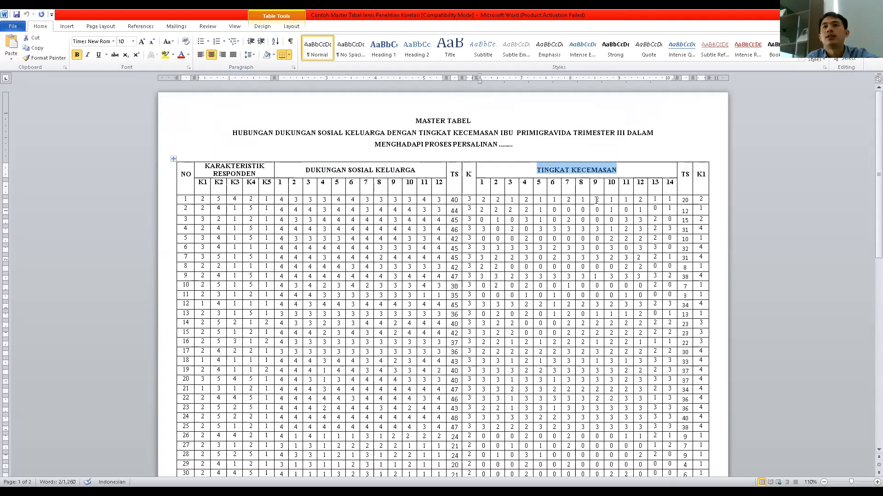
pyautogui.scroll(-3, 510, 253)
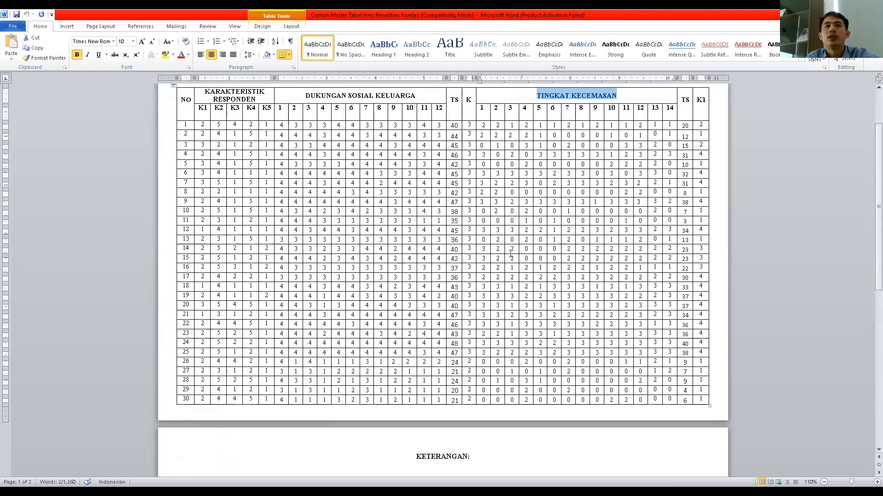
pyautogui.scroll(1, 510, 253)
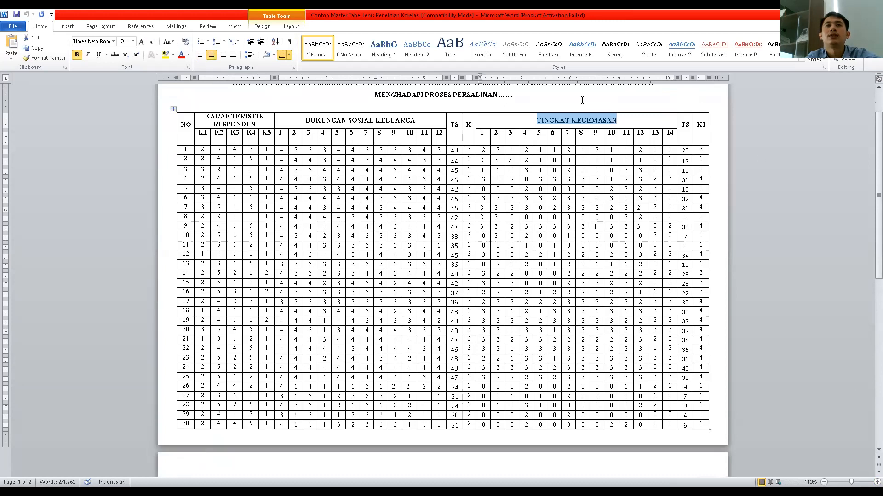
pyautogui.click(452, 127)
pyautogui.click(617, 120)
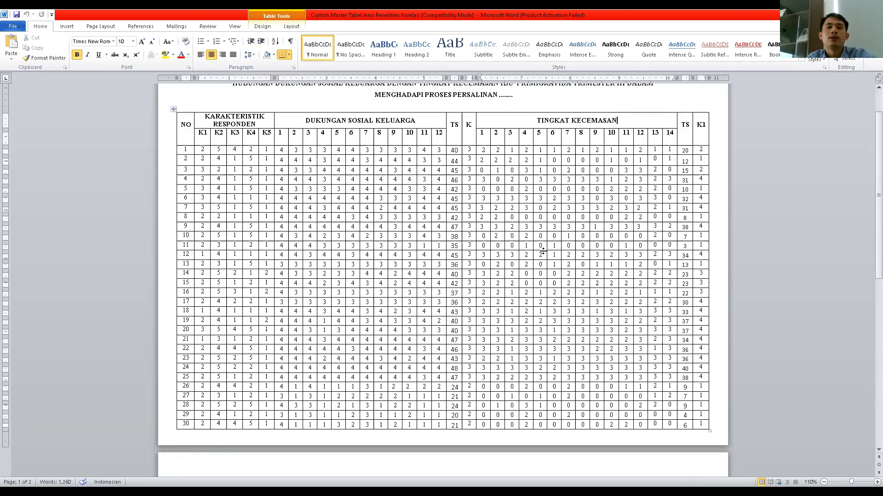
# - Shade the TS total column of the Dukungan Sosial Keluarga section green
pyautogui.scroll(-3, 560, 278)
pyautogui.scroll(3, 557, 275)
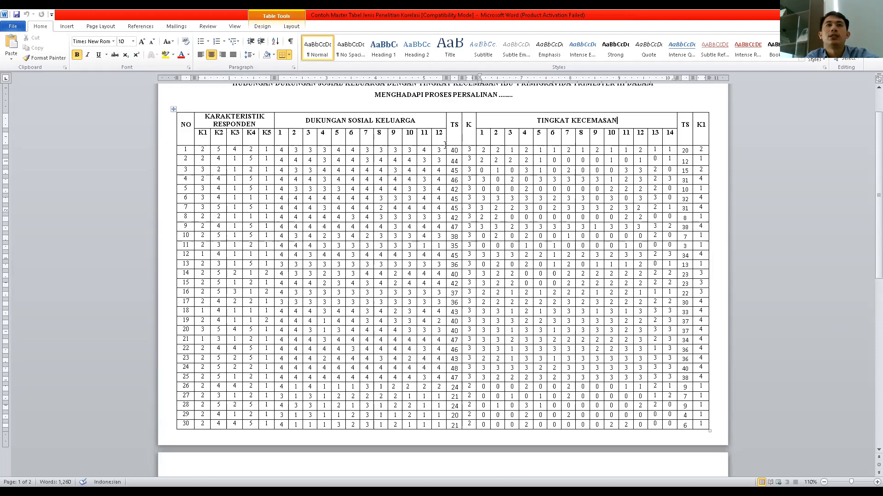
pyautogui.moveTo(452, 151); pyautogui.dragTo(450, 431)
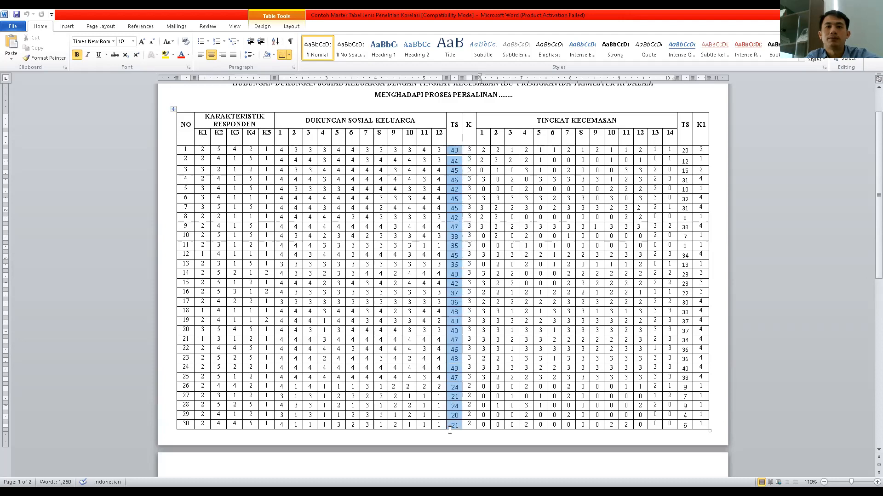
pyautogui.click(273, 55)
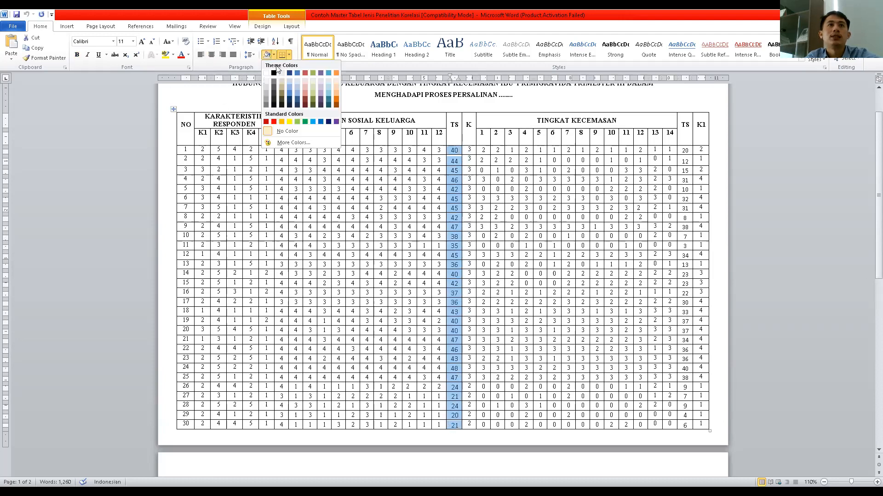
pyautogui.click(304, 123)
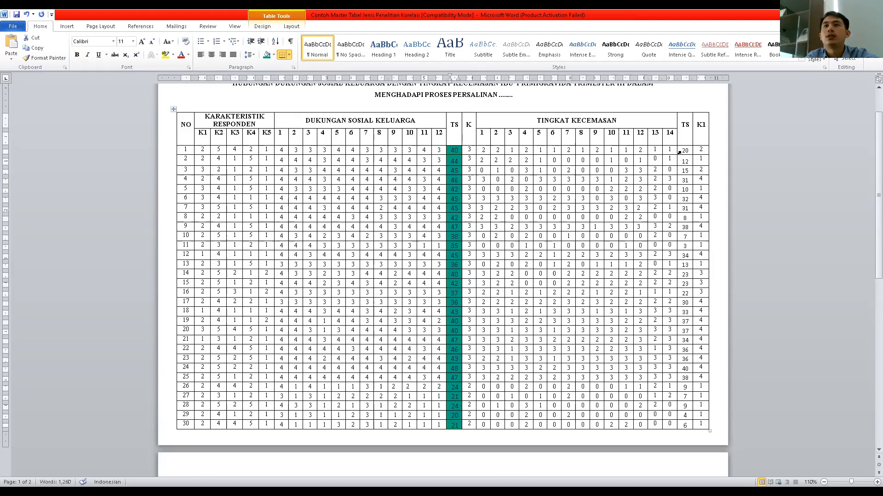
# - Apply the same green shading to the TS total column of the Tingkat Kecemasan section
pyautogui.moveTo(685, 151); pyautogui.dragTo(685, 425)
pyautogui.hotkey('ctrl', 'c')
pyautogui.click(266, 55)
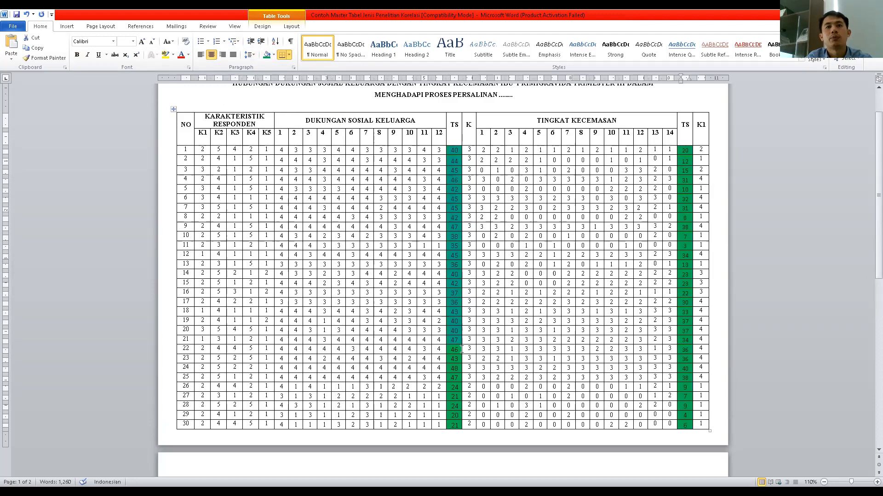
pyautogui.moveTo(461, 396); pyautogui.dragTo(459, 424)
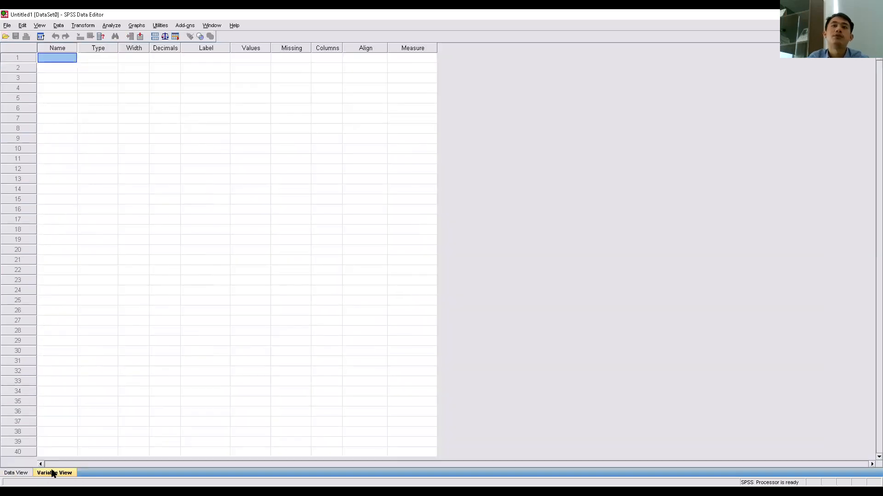
# - Enter 40 in the first data cell and undo the entry
pyautogui.click(18, 473)
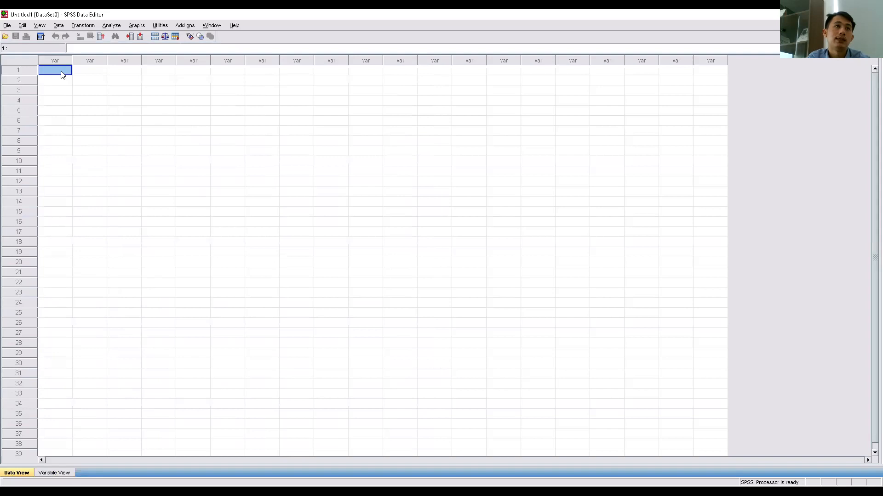
pyautogui.write('40')
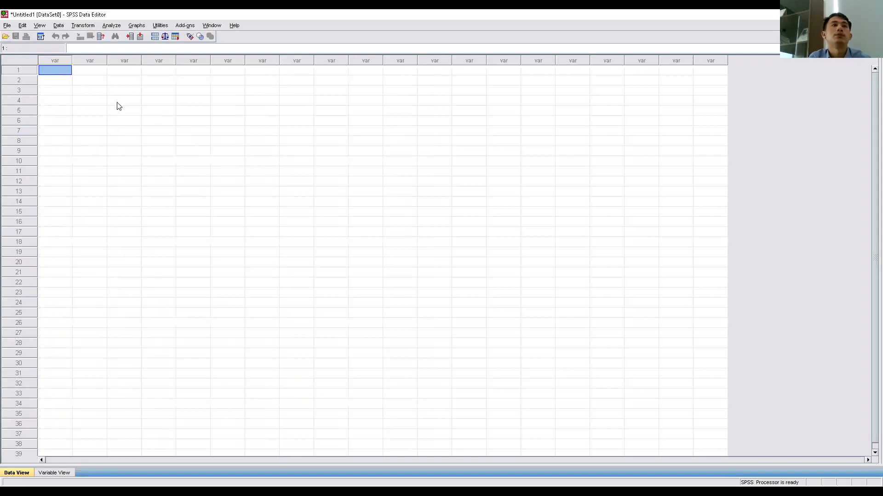
pyautogui.scroll(-5, 63, 121)
pyautogui.scroll(5, 62, 96)
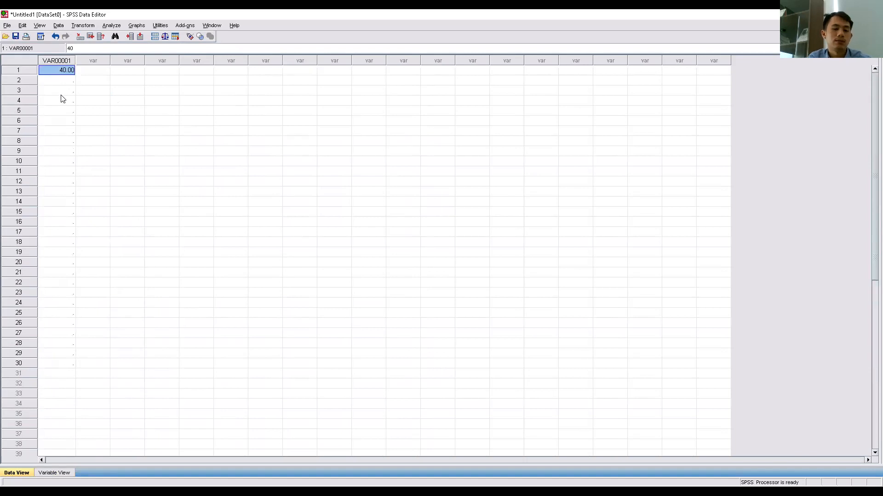
pyautogui.hotkey('ctrl', 'z')
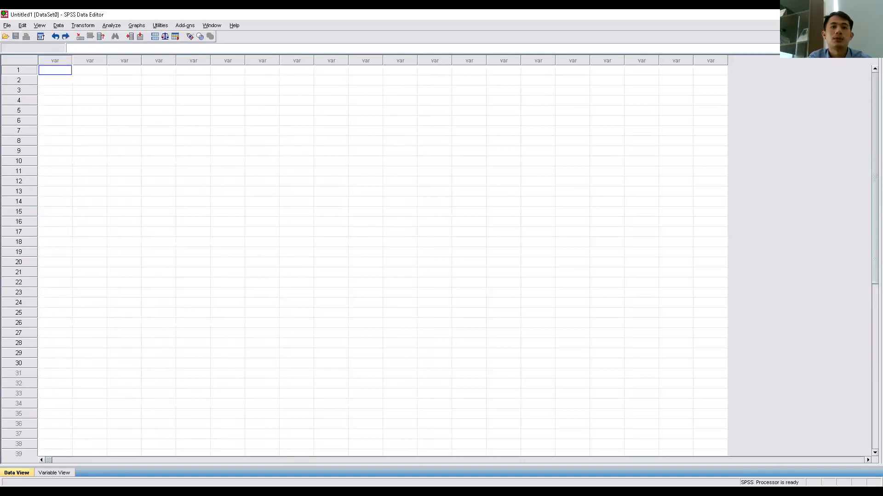
# - Paste the copied Dukungan Sosial Keluarga TS scores into the first column of the data sheet
pyautogui.hotkey('alt', 'Tab')
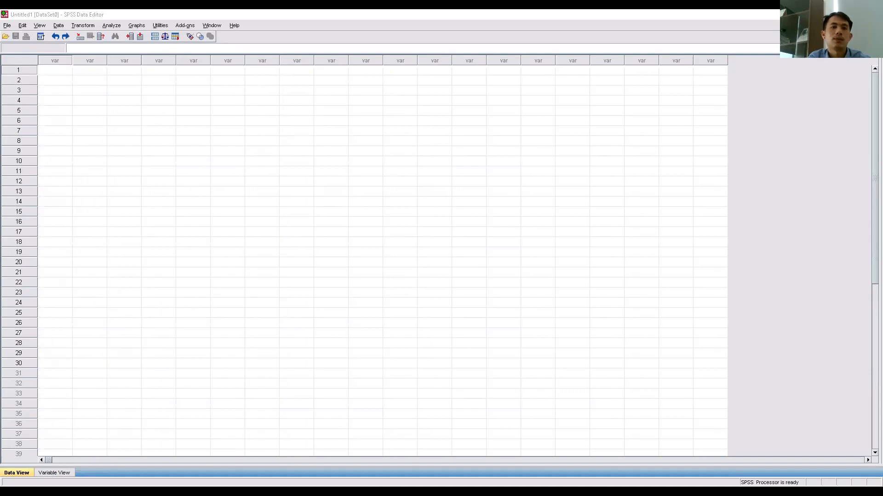
pyautogui.click(62, 71)
pyautogui.hotkey('ctrl', 'v')
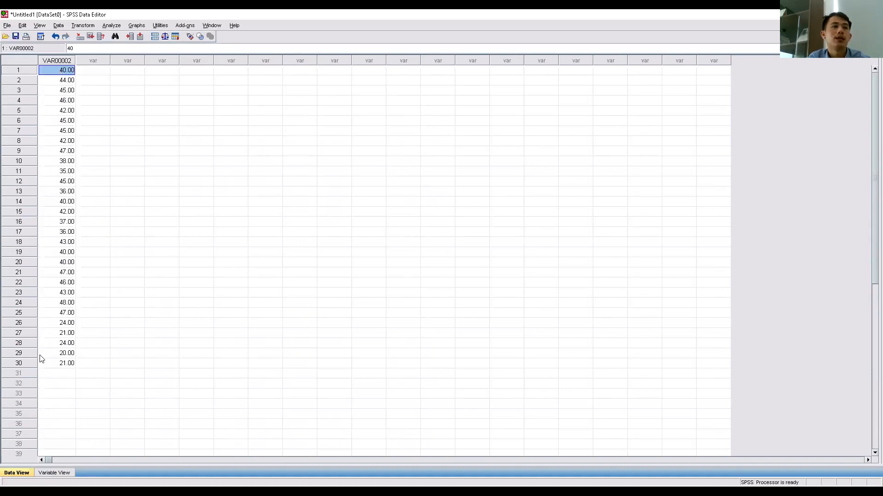
pyautogui.click(30, 362)
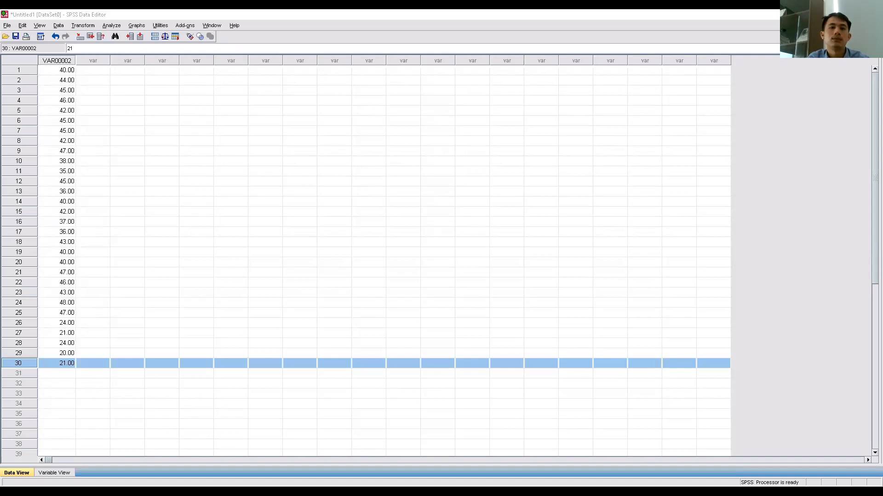
# - Paste the Tingkat Kecemasan TS scores into the second column
pyautogui.click(93, 71)
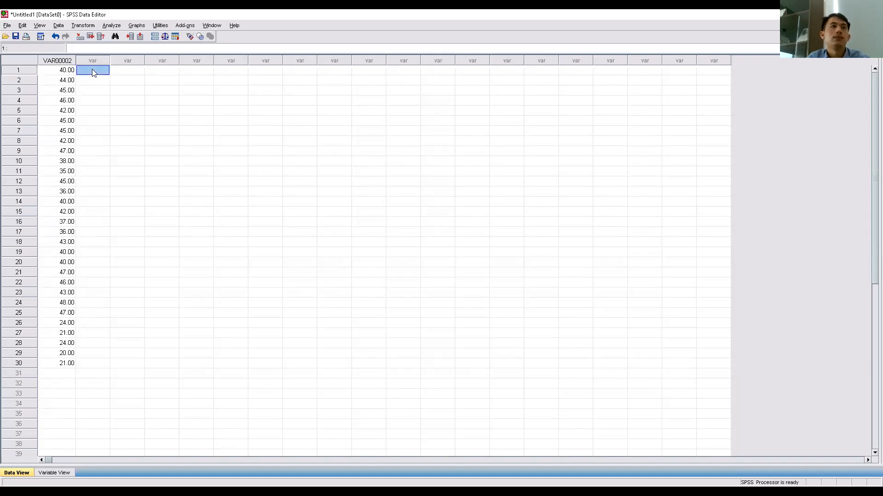
pyautogui.hotkey('ctrl', 'v')
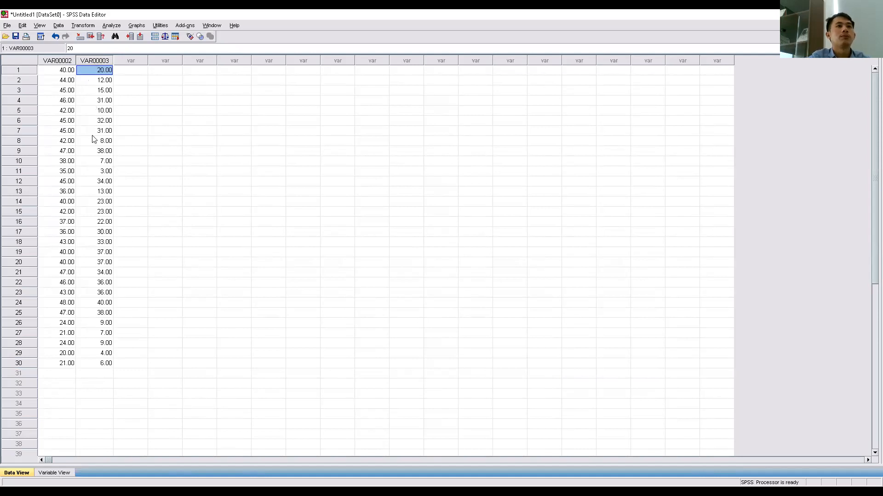
# - Rename the first variable DS in the variable definitions
pyautogui.click(53, 473)
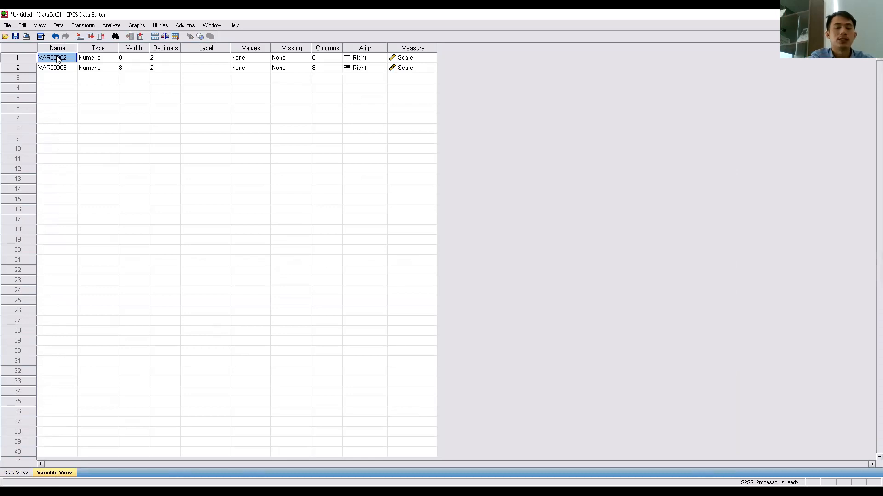
pyautogui.write('ds')
pyautogui.press('BackSpace')
pyautogui.press('BackSpace')
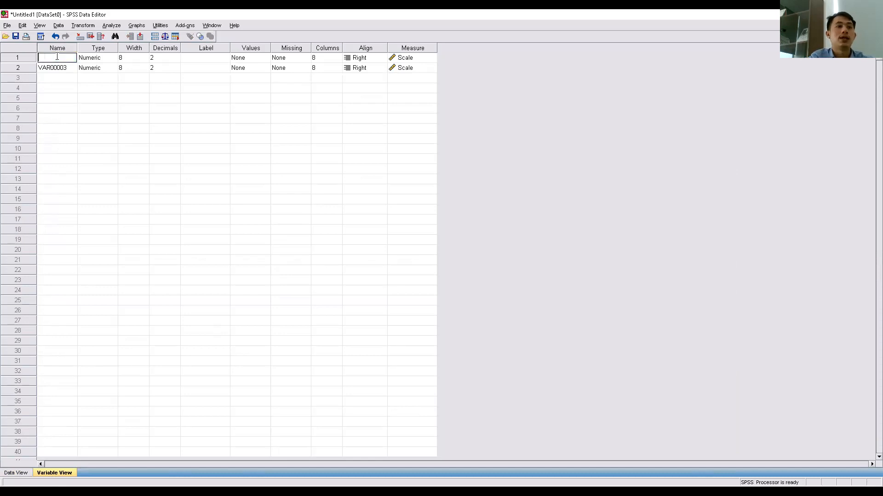
pyautogui.write('d')
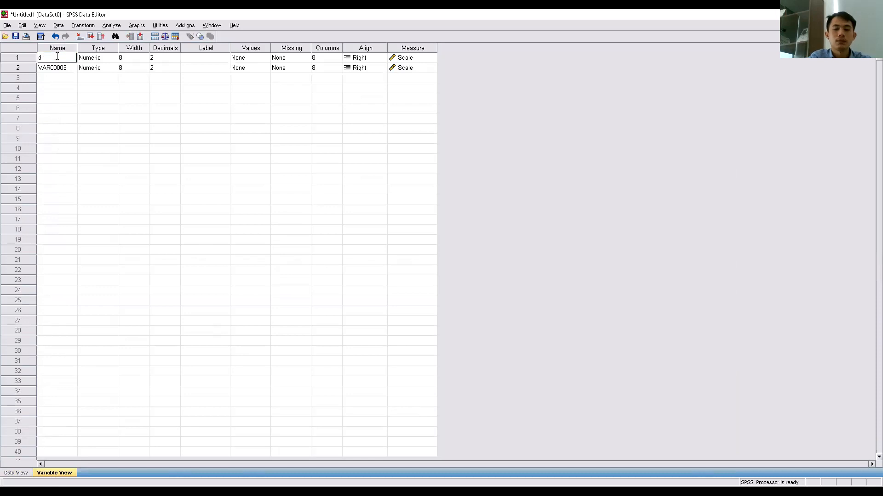
pyautogui.write('ds')
pyautogui.press('BackSpace')
pyautogui.press('BackSpace')
pyautogui.write('DS')
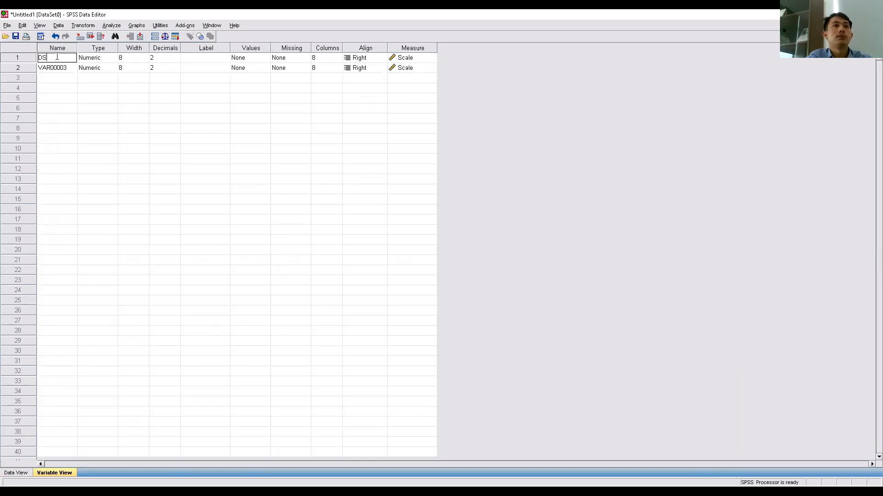
# - Rename the second variable KC
pyautogui.click(56, 68)
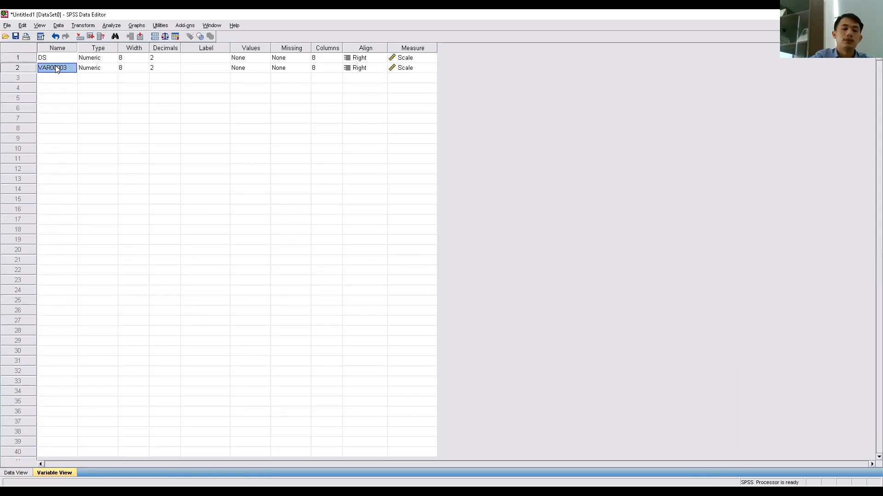
pyautogui.write('k')
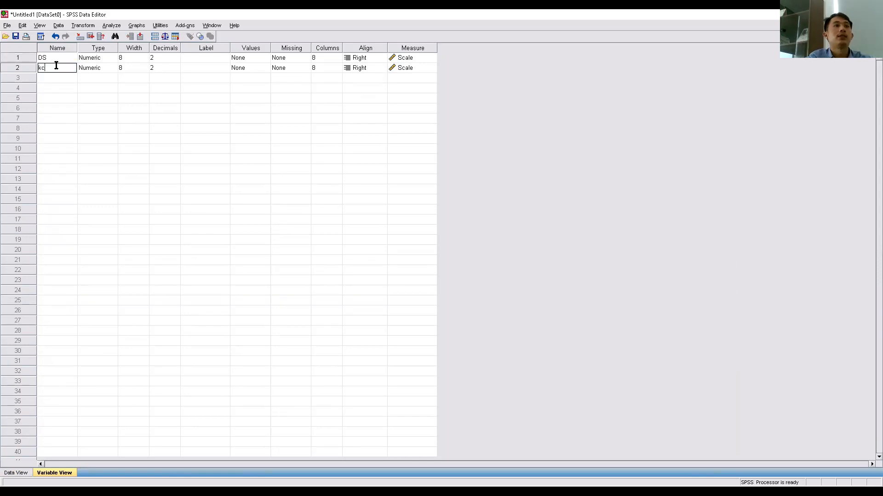
pyautogui.press('BackSpace')
pyautogui.write('k')
pyautogui.press('BackSpace')
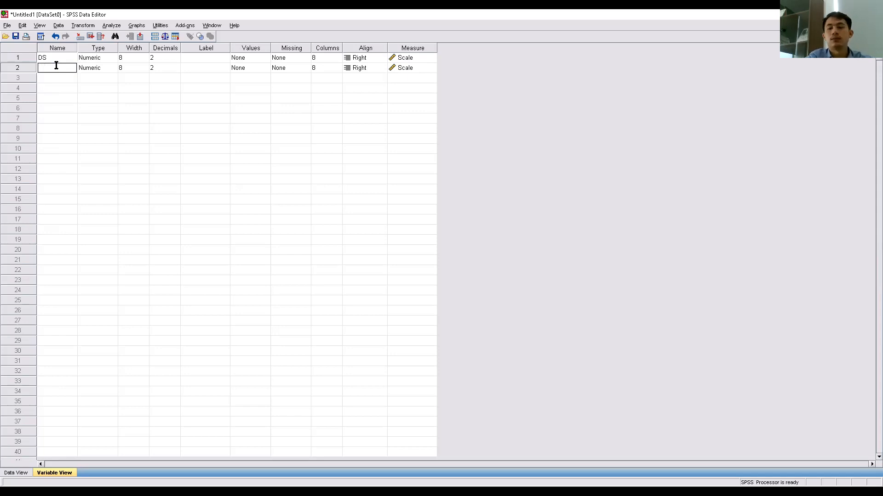
pyautogui.write('KC')
# - Set the decimals of both DS and KC variables to 0
pyautogui.click(130, 55)
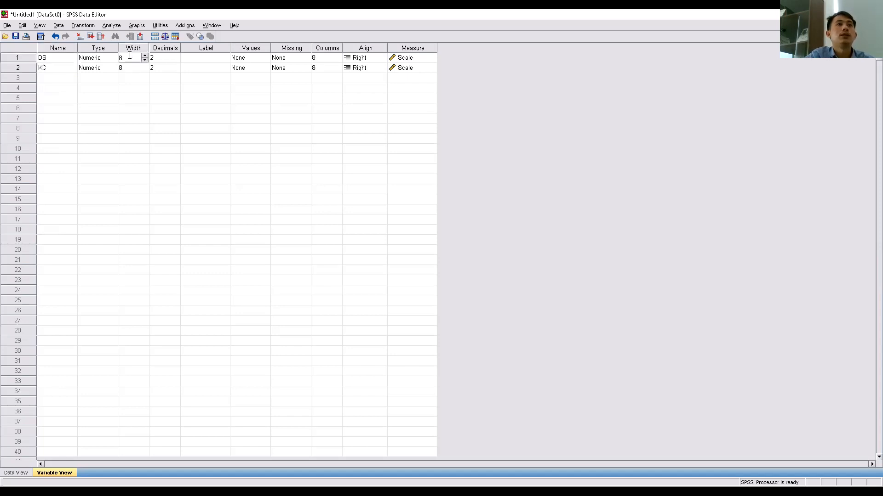
pyautogui.click(136, 67)
pyautogui.click(97, 58)
pyautogui.click(99, 69)
pyautogui.click(160, 60)
pyautogui.click(176, 60)
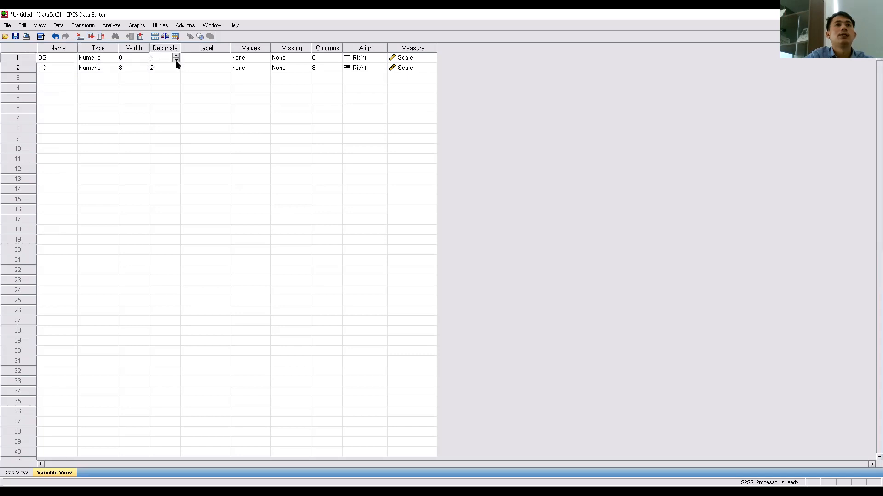
pyautogui.click(176, 67)
pyautogui.click(176, 66)
pyautogui.click(177, 71)
# - Label the DS variable DUKUNGAN SOSIAL
pyautogui.click(205, 59)
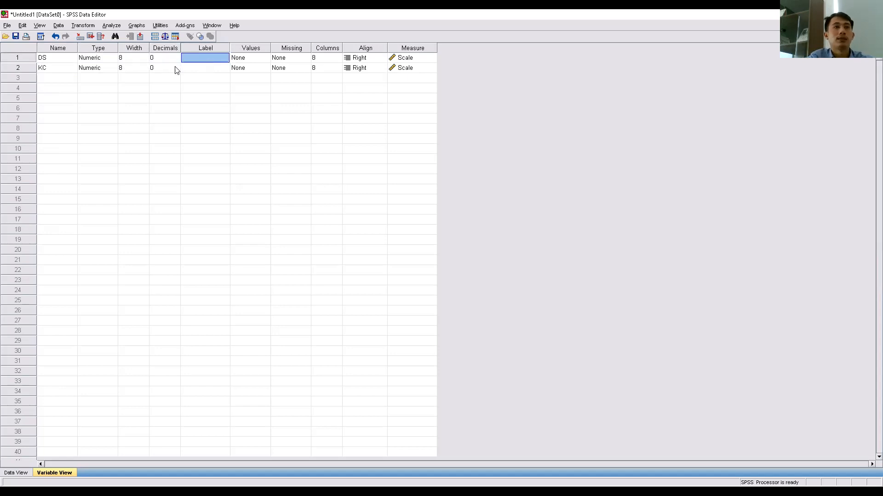
pyautogui.write('d')
pyautogui.press('BackSpace')
pyautogui.press('BackSpace')
pyautogui.write('dukungan')
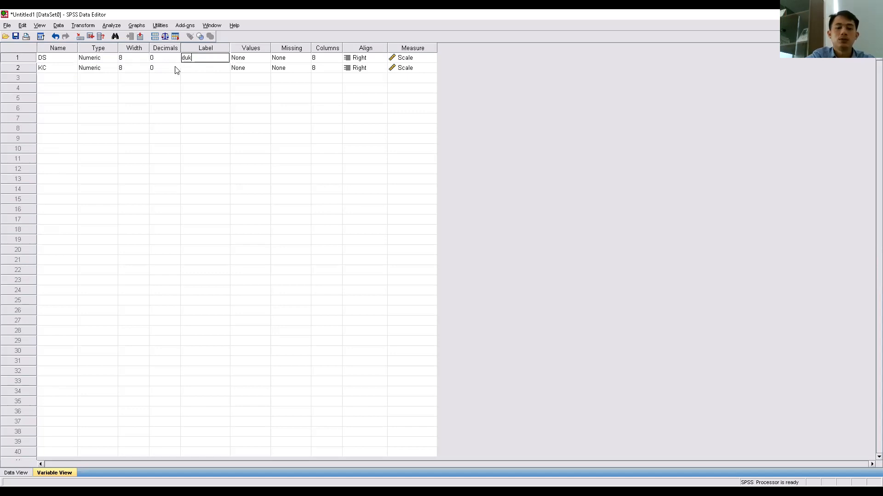
pyautogui.press('BackSpace')
pyautogui.press('BackSpace')
pyautogui.press('BackSpace')
pyautogui.press('BackSpace')
pyautogui.press('BackSpace')
pyautogui.press('BackSpace')
pyautogui.press('BackSpace')
pyautogui.press('BackSpace')
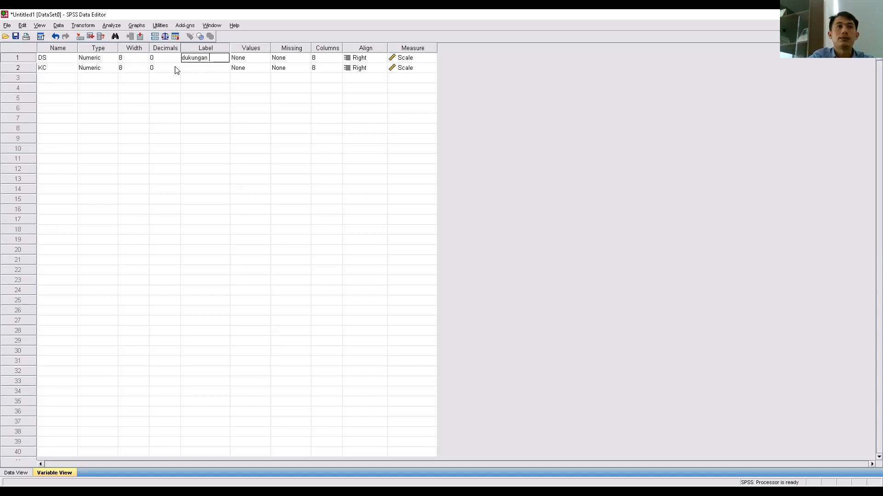
pyautogui.write('D')
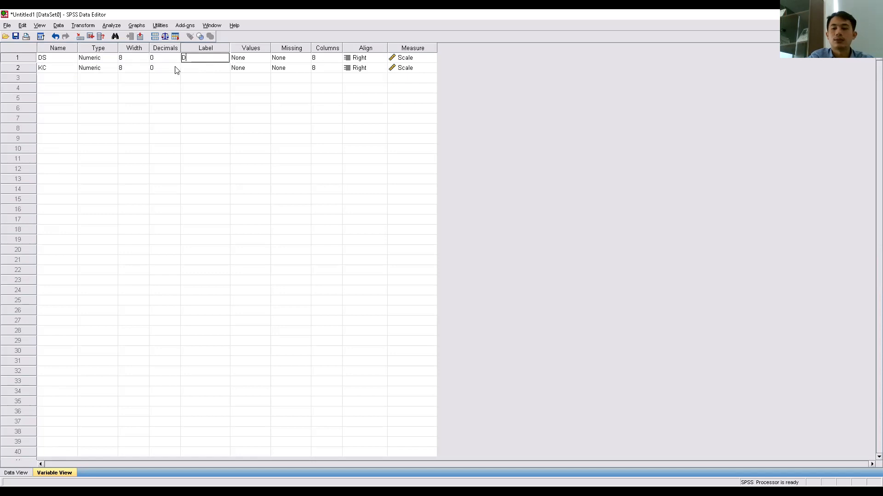
pyautogui.write('UKUNGAN ')
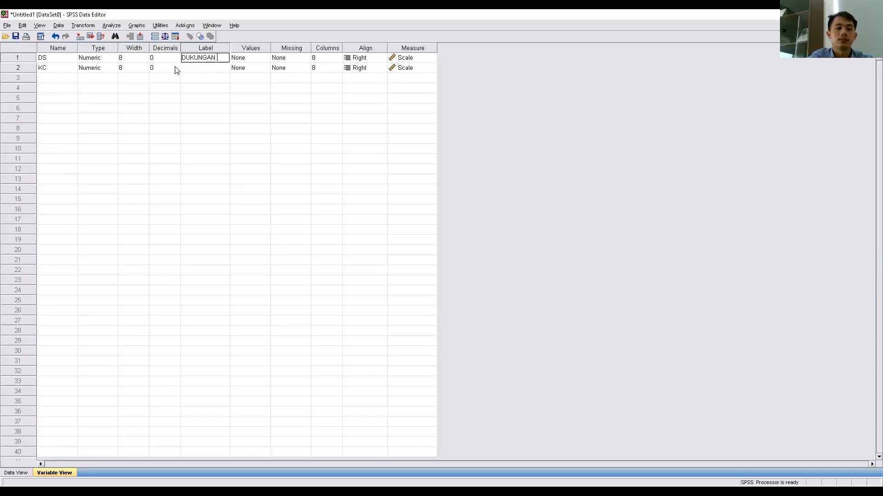
pyautogui.write('SOSIAL')
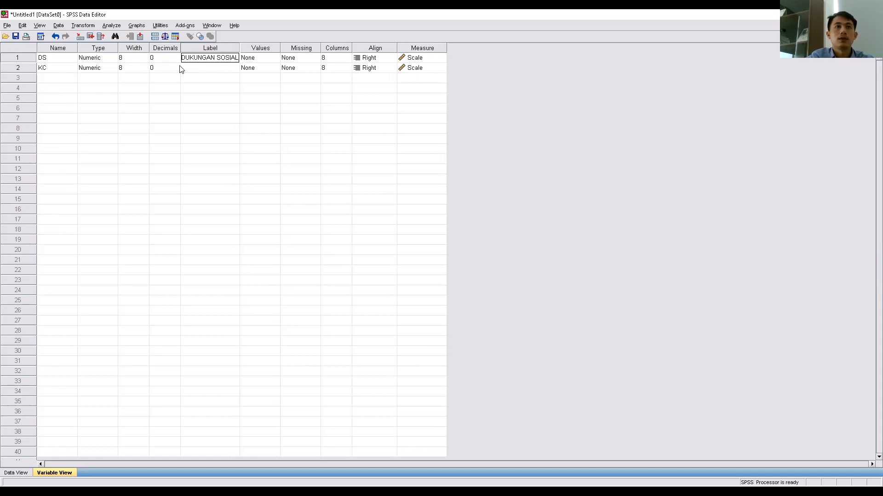
# - Label the KC variable TINGKAT KECEMASAN IBU PRIMIGRAFIDA and briefly check the data grid
pyautogui.click(205, 71)
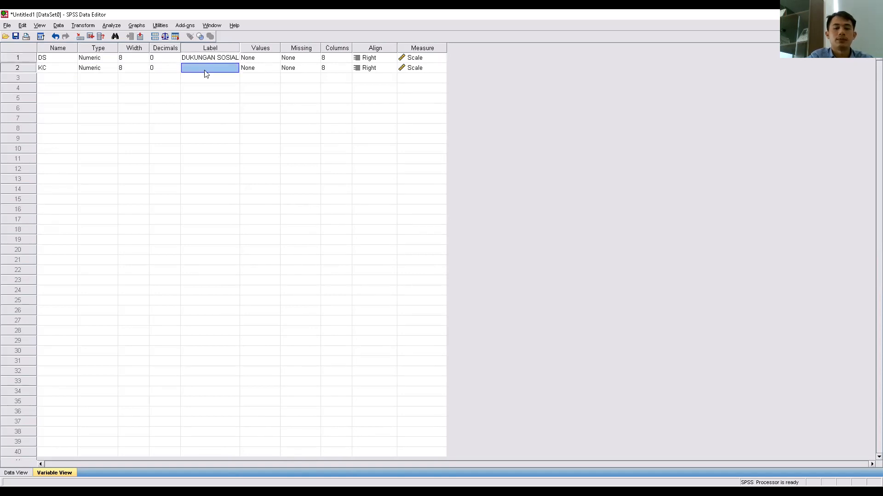
pyautogui.write('TINGKAT K')
pyautogui.write('SAN IBU PRIMIGRAFIF')
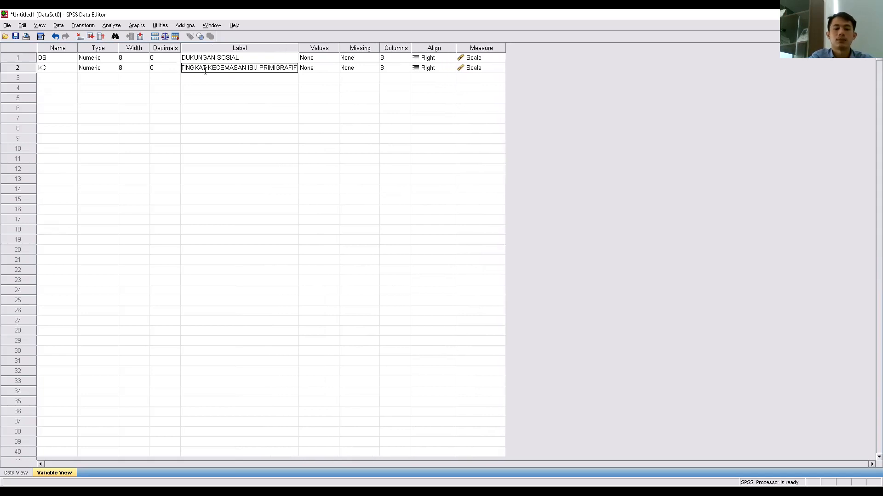
pyautogui.press('BackSpace')
pyautogui.write('DA')
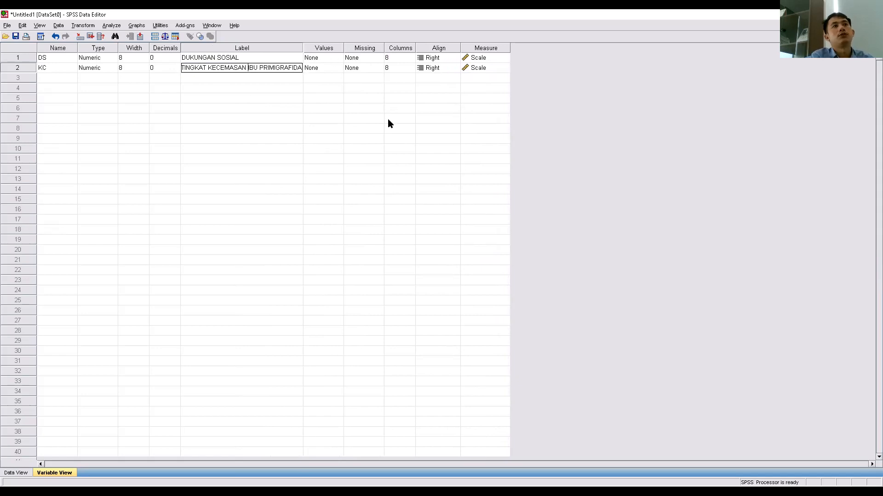
pyautogui.click(15, 474)
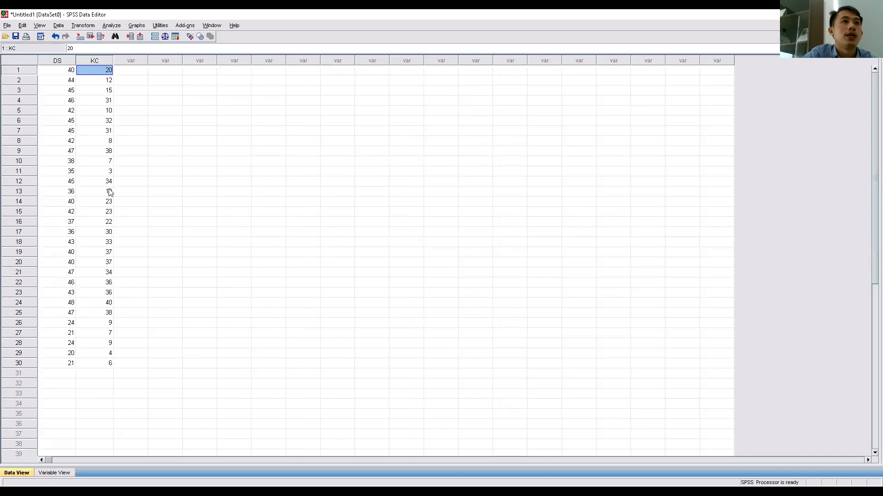
pyautogui.click(55, 475)
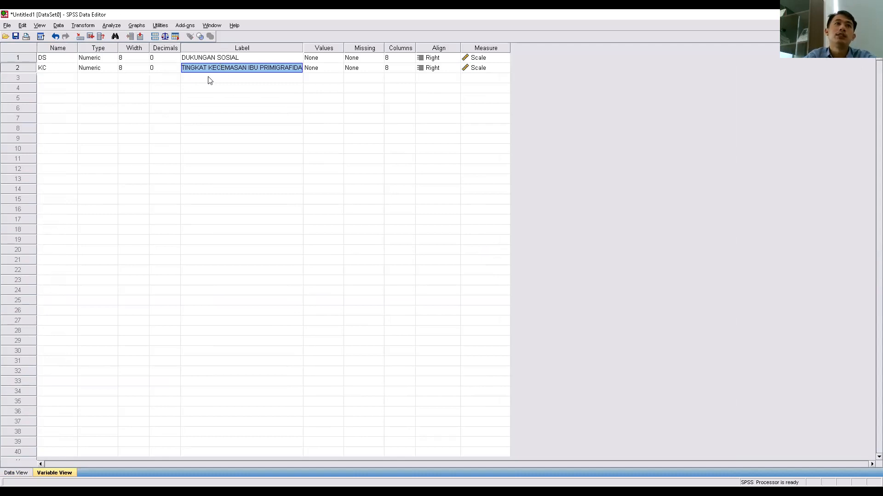
# - Open Bivariate Correlations and add DUKUNGAN SOSIAL and TINGKAT KECEMASAN to the analysis variables
pyautogui.click(109, 27)
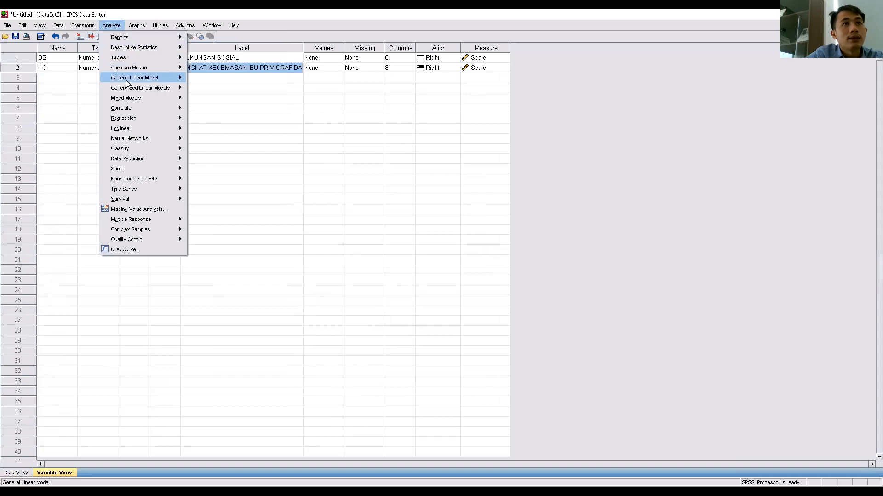
pyautogui.moveTo(125, 111)
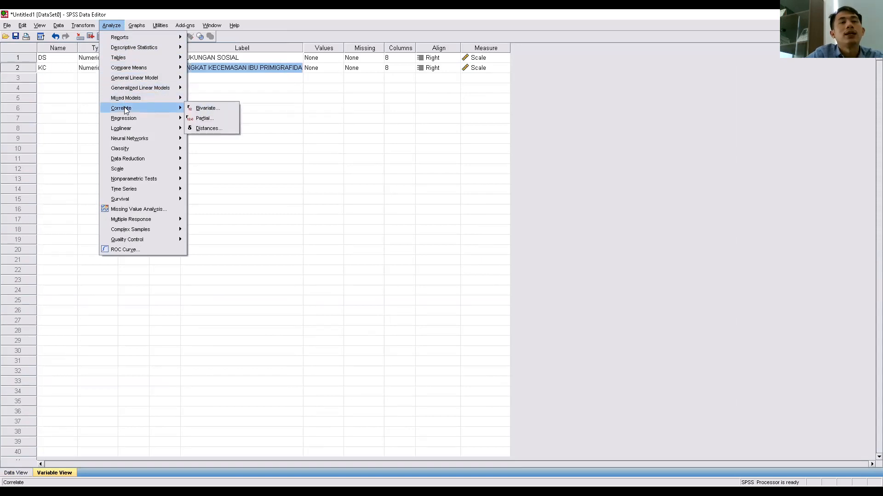
pyautogui.click(205, 109)
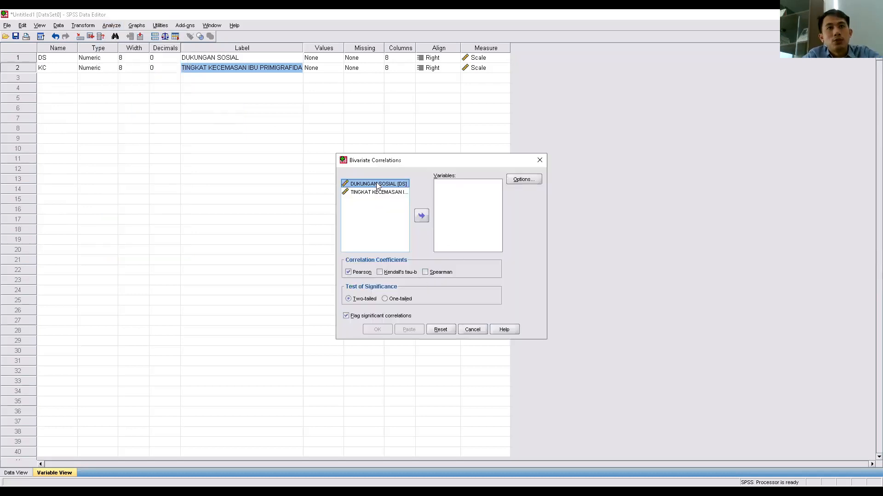
pyautogui.click(422, 215)
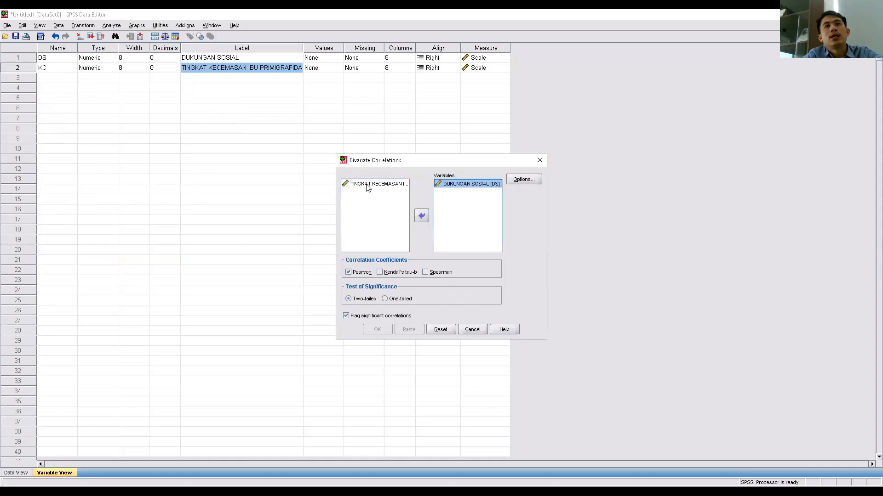
pyautogui.click(368, 186)
pyautogui.click(421, 215)
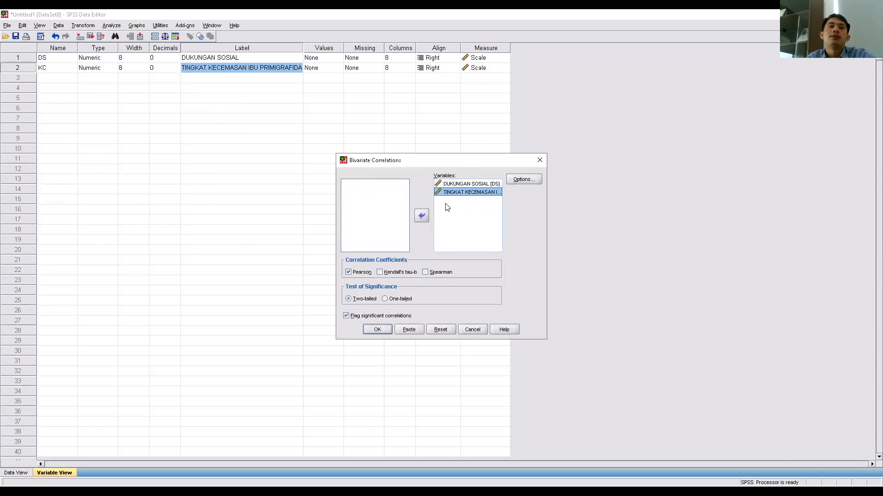
# - Switch the correlation coefficient from Pearson to Spearman and run the bivariate correlation with default options
pyautogui.click(424, 272)
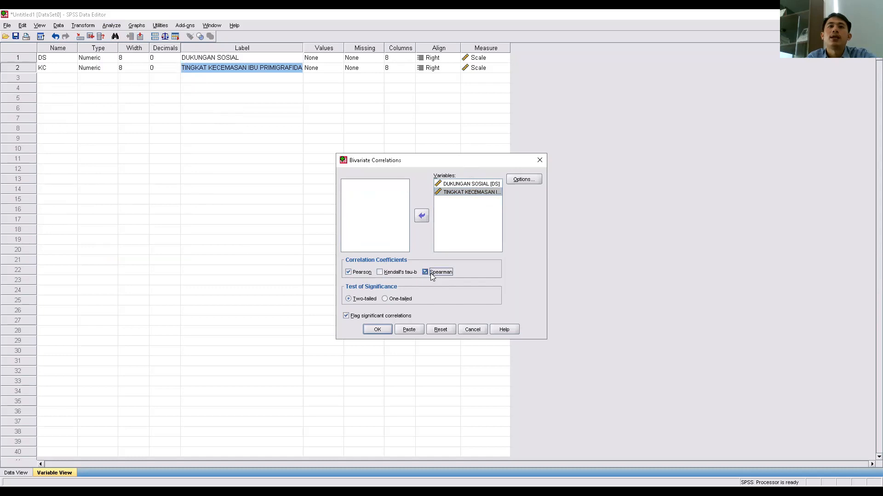
pyautogui.click(348, 272)
pyautogui.click(524, 180)
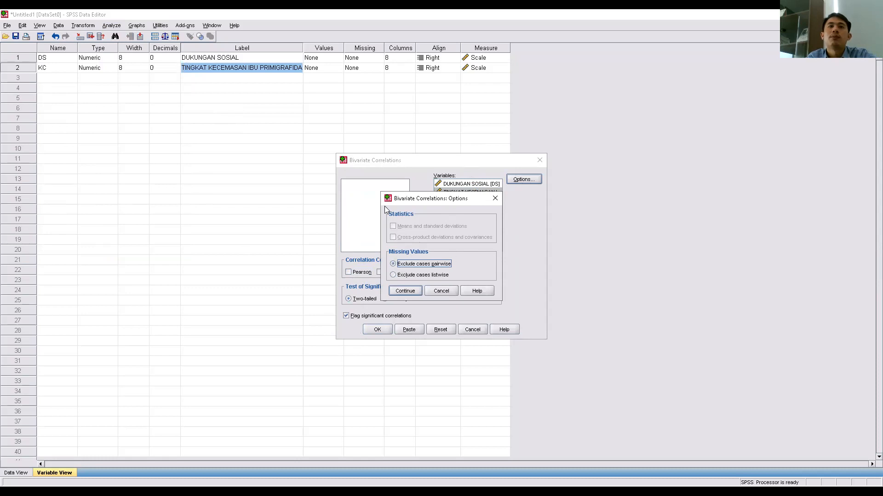
pyautogui.click(405, 290)
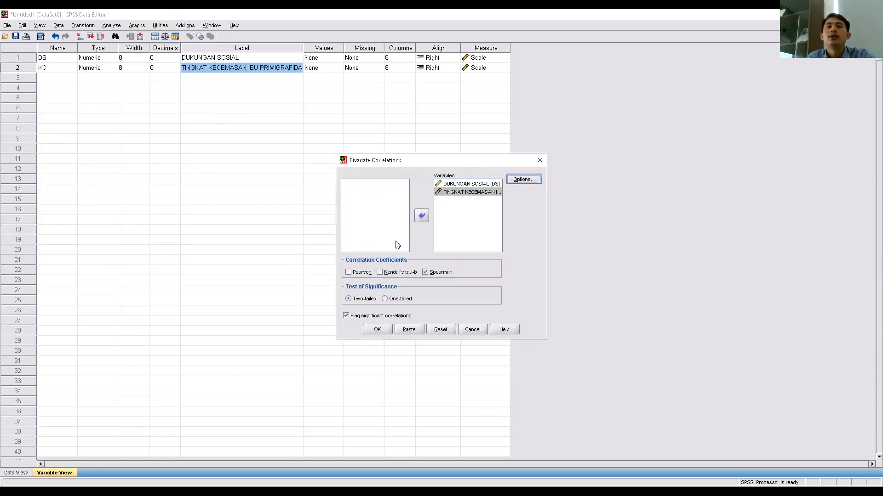
pyautogui.click(378, 330)
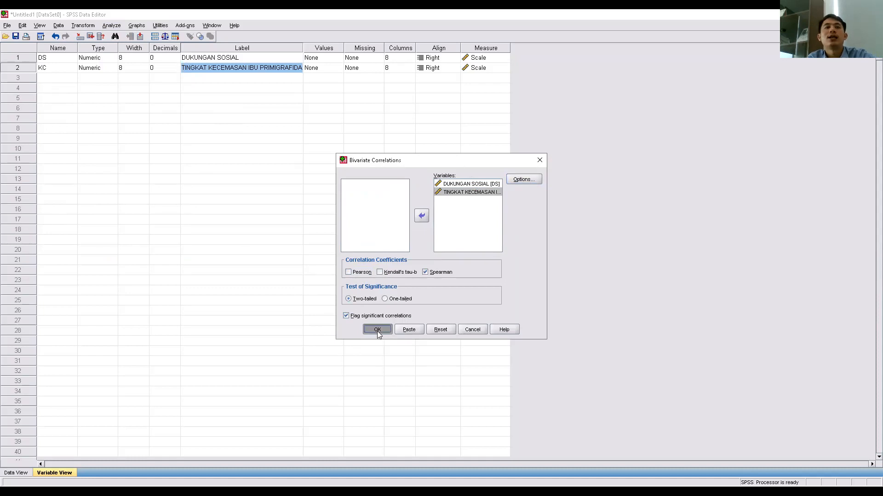